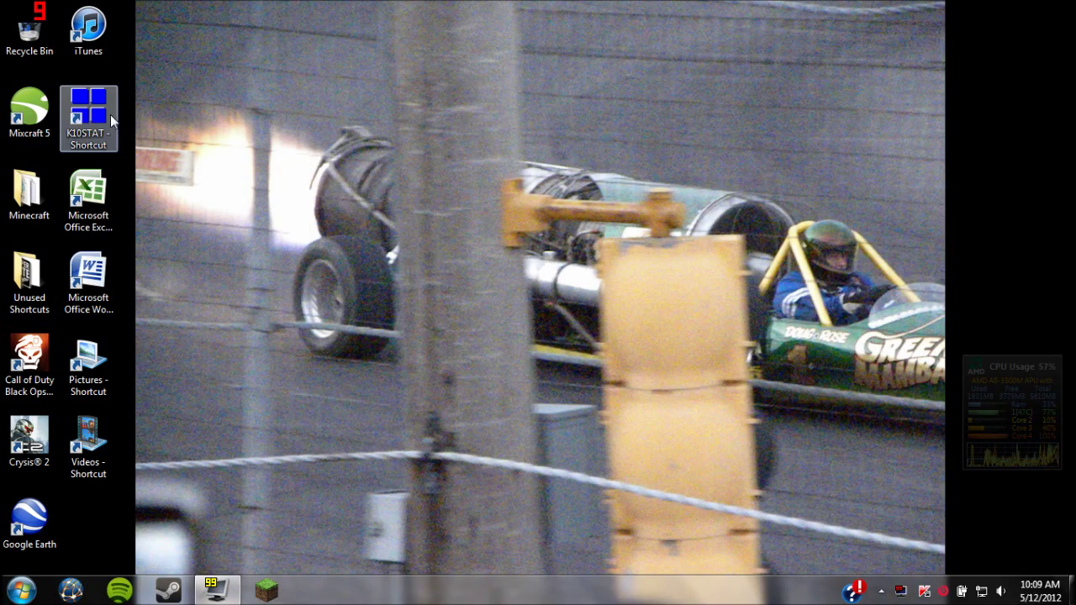
# Launch K10stat, centre its window, and load profile 3 on the P-state tab
pyautogui.doubleClick(110, 115)
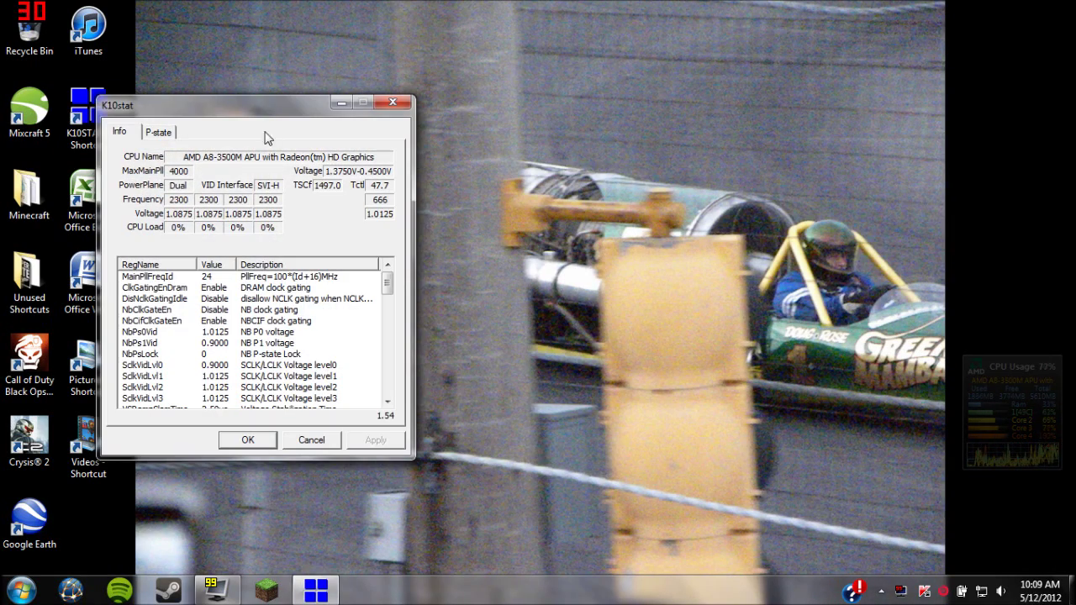
pyautogui.moveTo(264, 113); pyautogui.dragTo(528, 166)
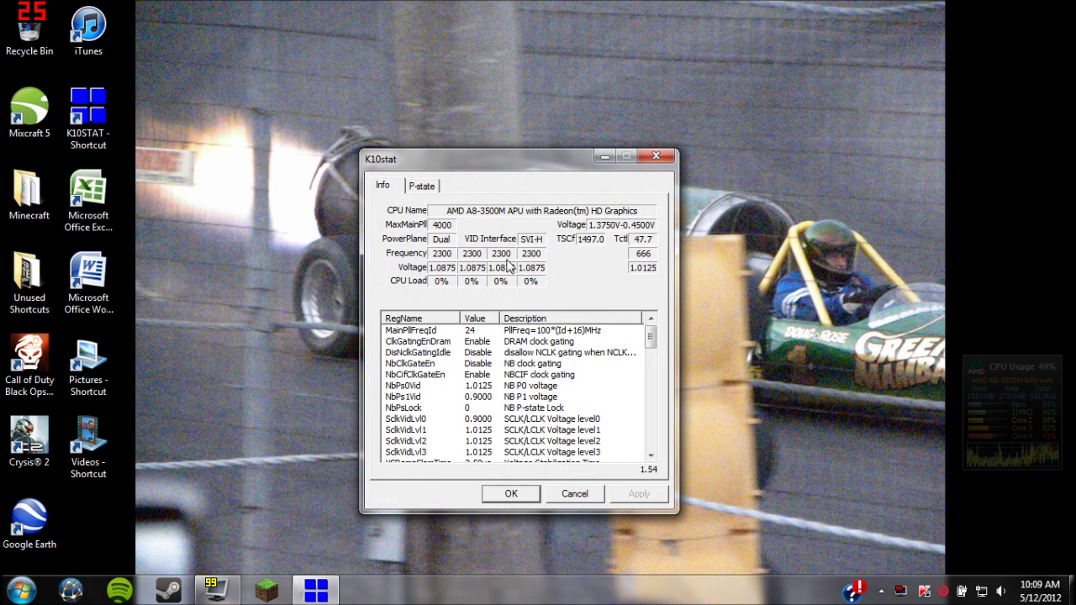
pyautogui.click(422, 190)
pyautogui.click(446, 220)
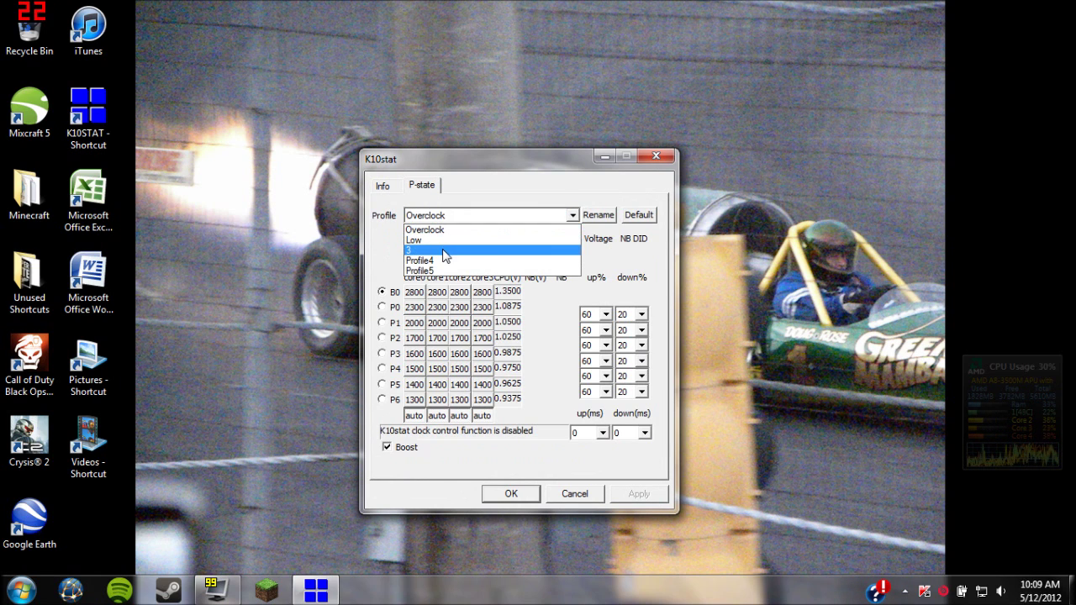
pyautogui.click(445, 252)
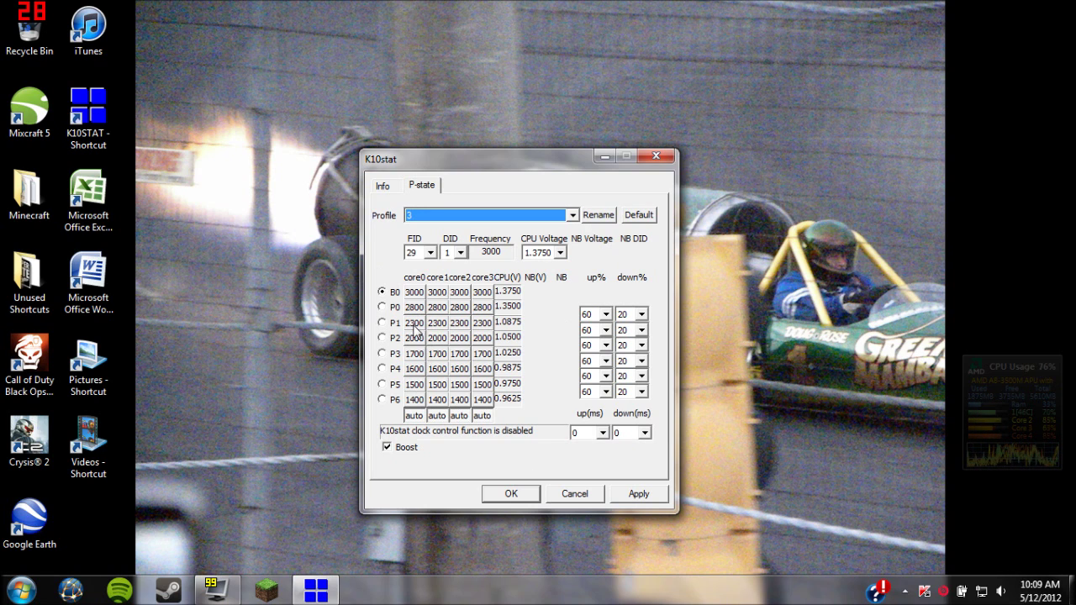
# Compare against the Overclock profile, then switch back to profile 3
pyautogui.click(462, 220)
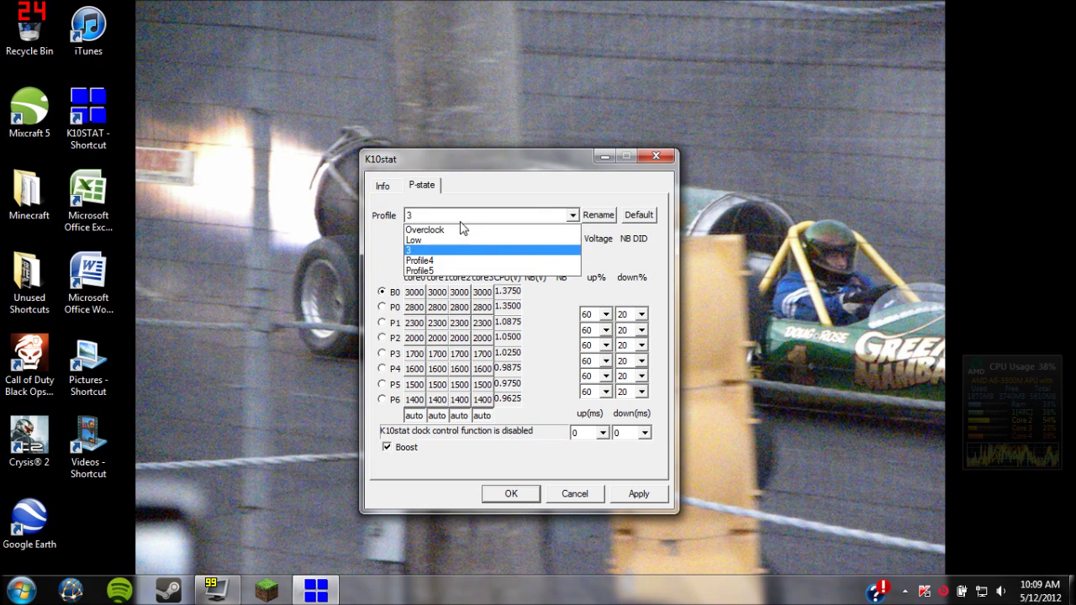
pyautogui.click(429, 230)
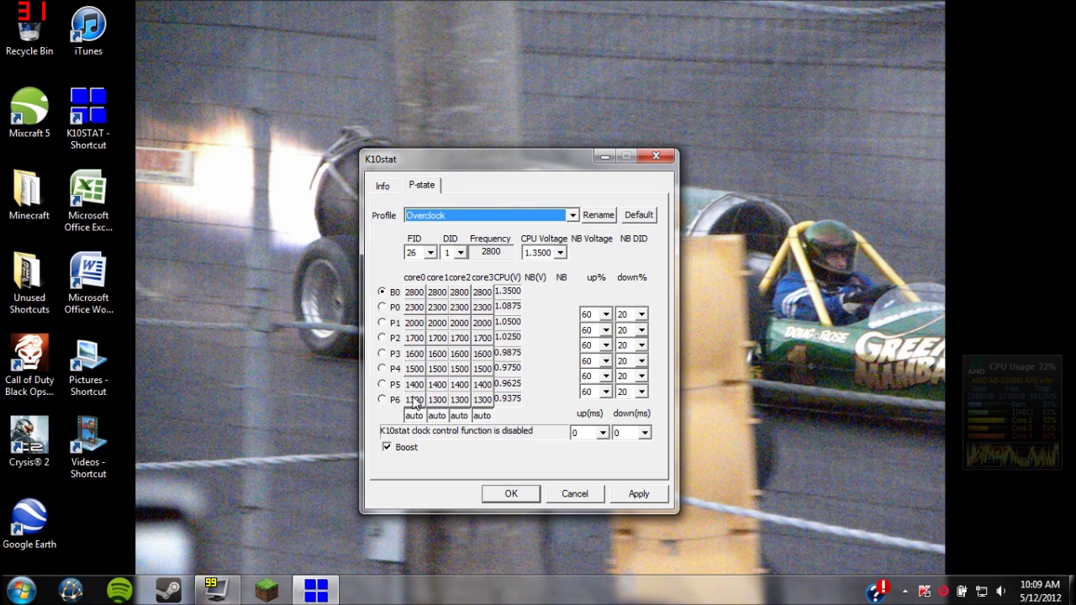
pyautogui.click(450, 215)
pyautogui.click(450, 243)
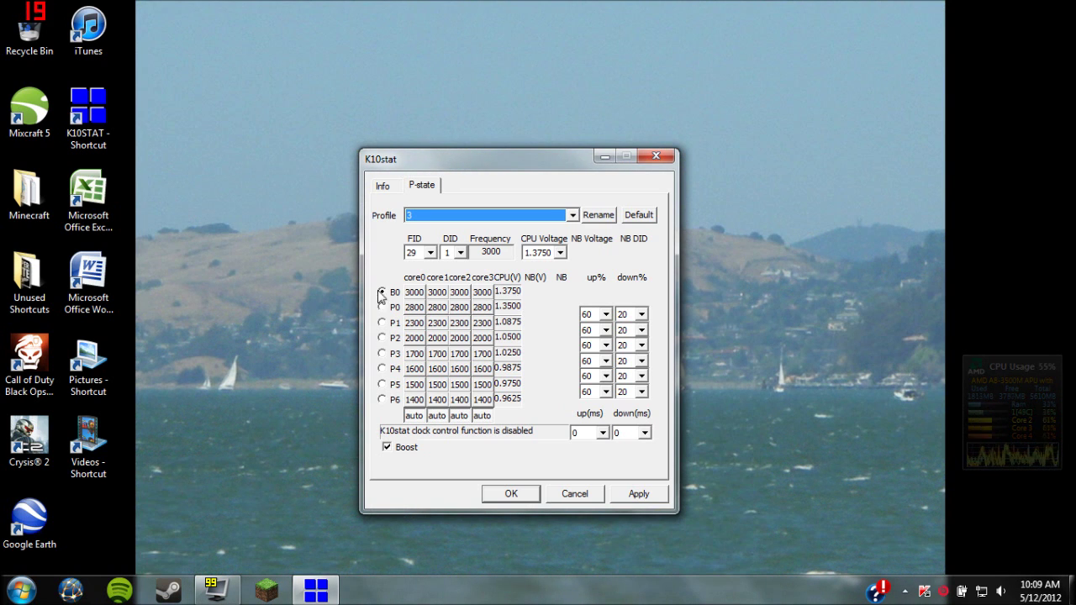
# Select the B0 top P-state and confirm FID 29 and DID 1
pyautogui.click(421, 294)
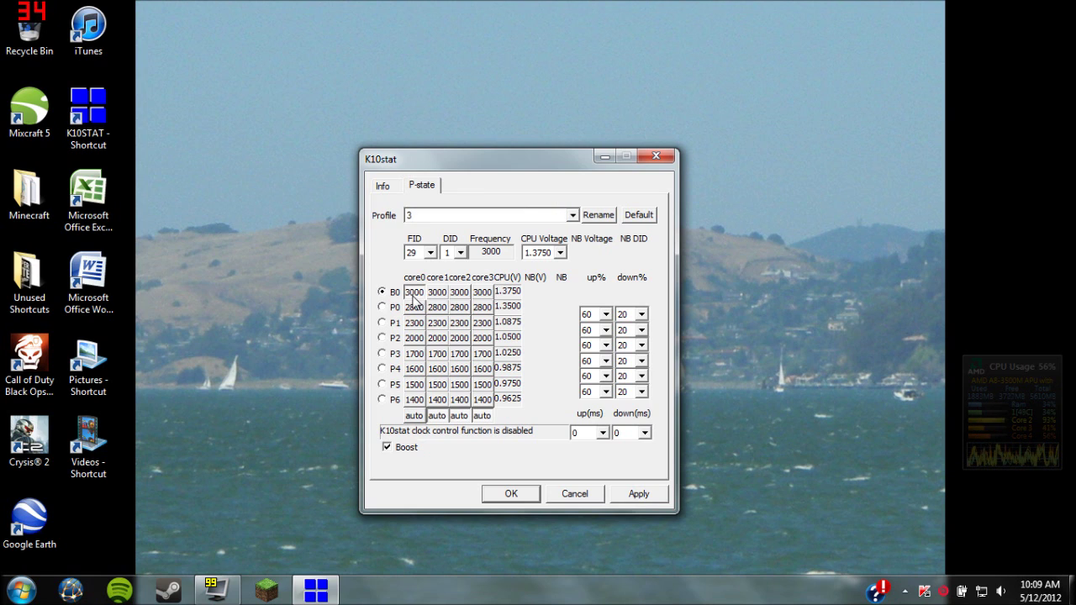
pyautogui.click(434, 253)
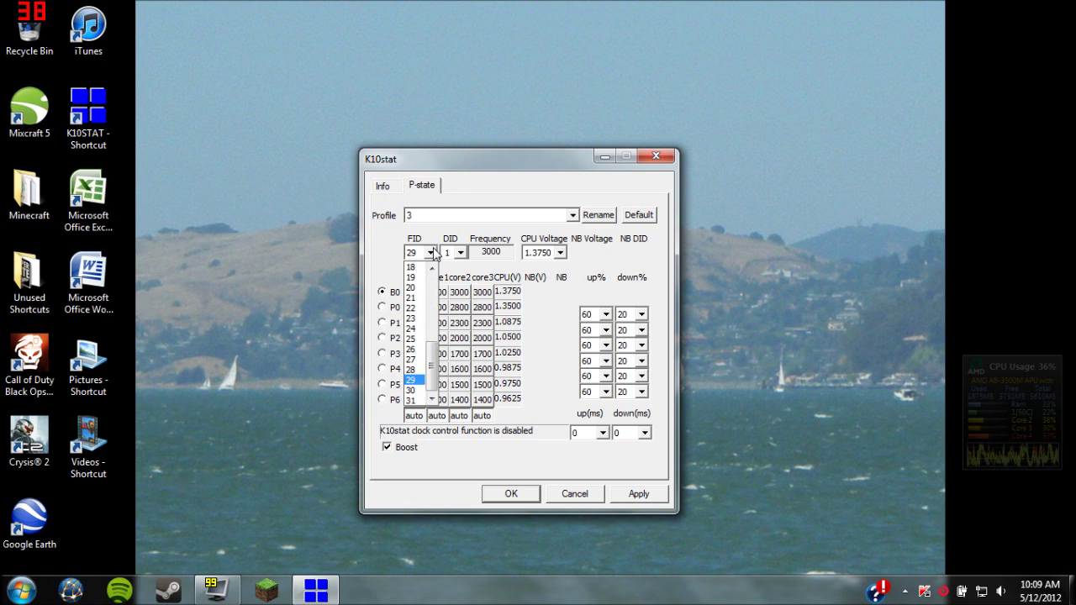
pyautogui.click(434, 252)
pyautogui.click(460, 254)
pyautogui.click(459, 266)
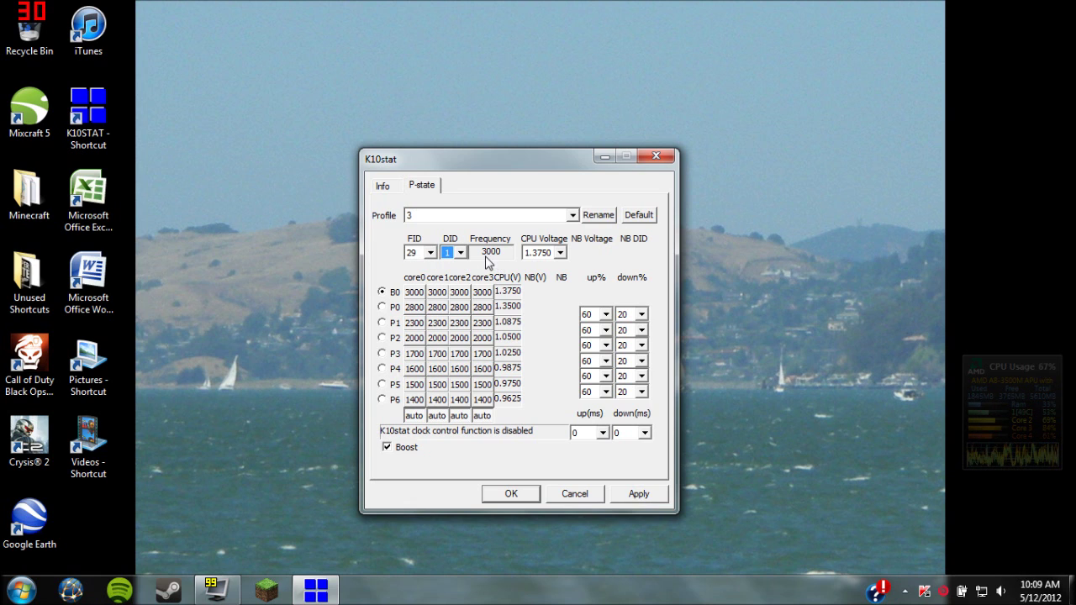
# Keep B0's CPU voltage at 1.3750 V and apply profile 3
pyautogui.click(559, 252)
pyautogui.scroll(5, 563, 280)
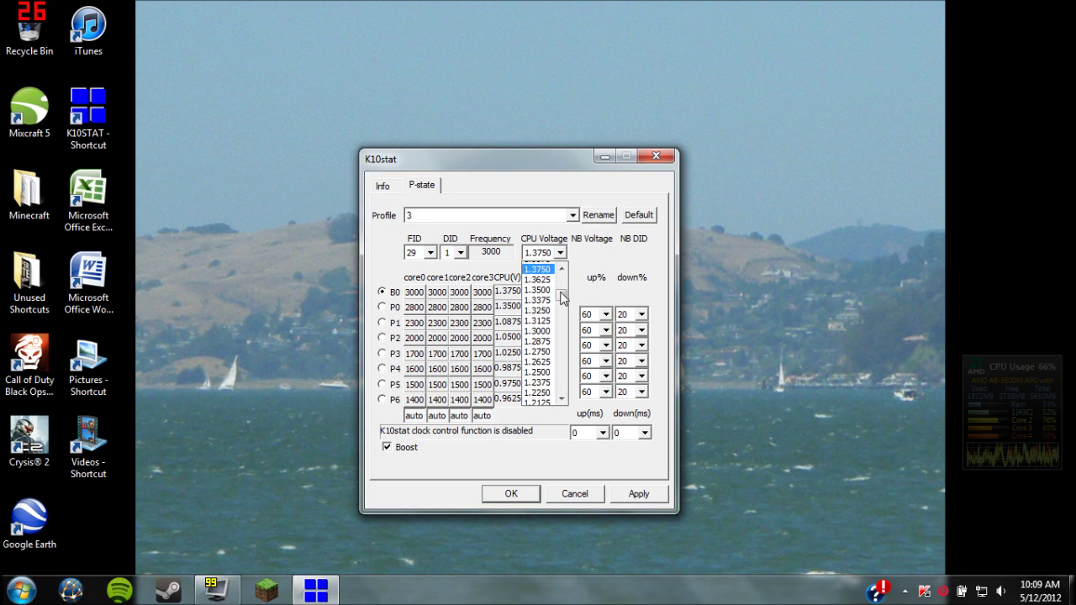
pyautogui.click(545, 269)
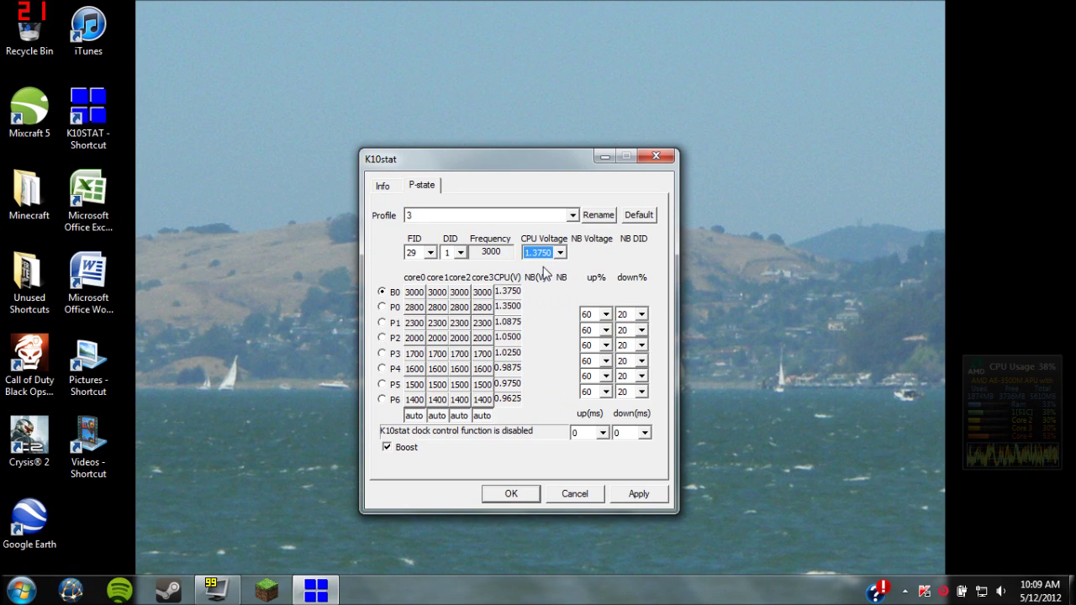
pyautogui.click(546, 254)
pyautogui.click(543, 270)
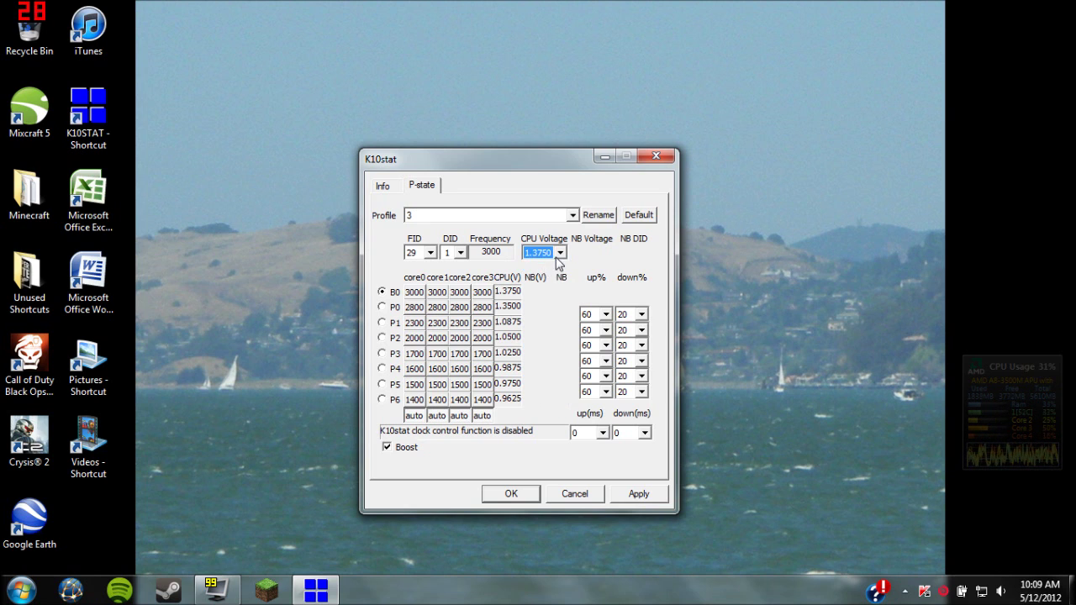
pyautogui.click(547, 254)
pyautogui.click(542, 275)
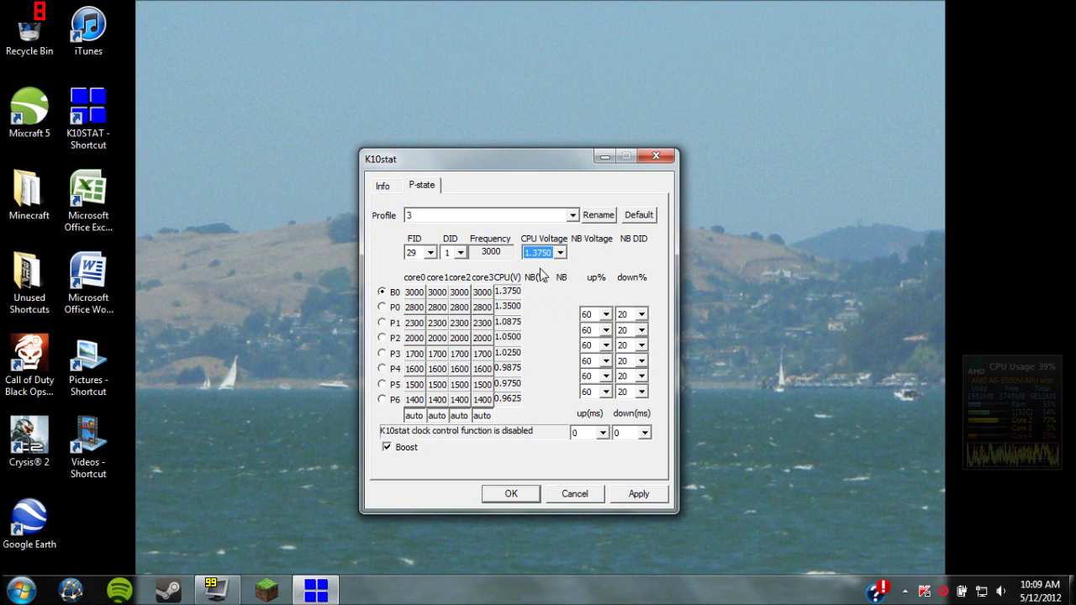
pyautogui.moveTo(1026, 420)
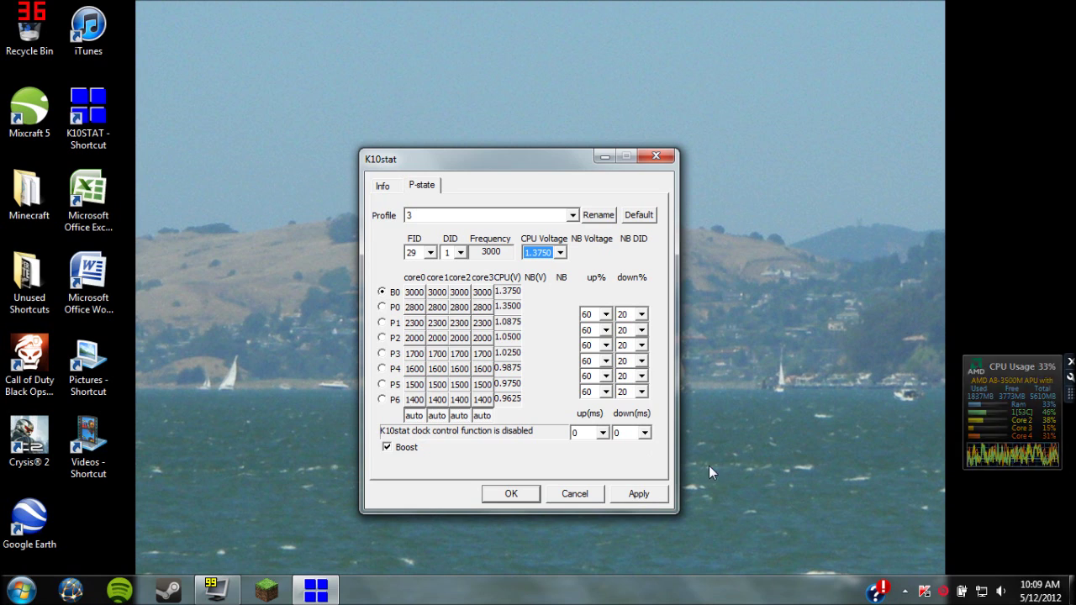
pyautogui.click(655, 498)
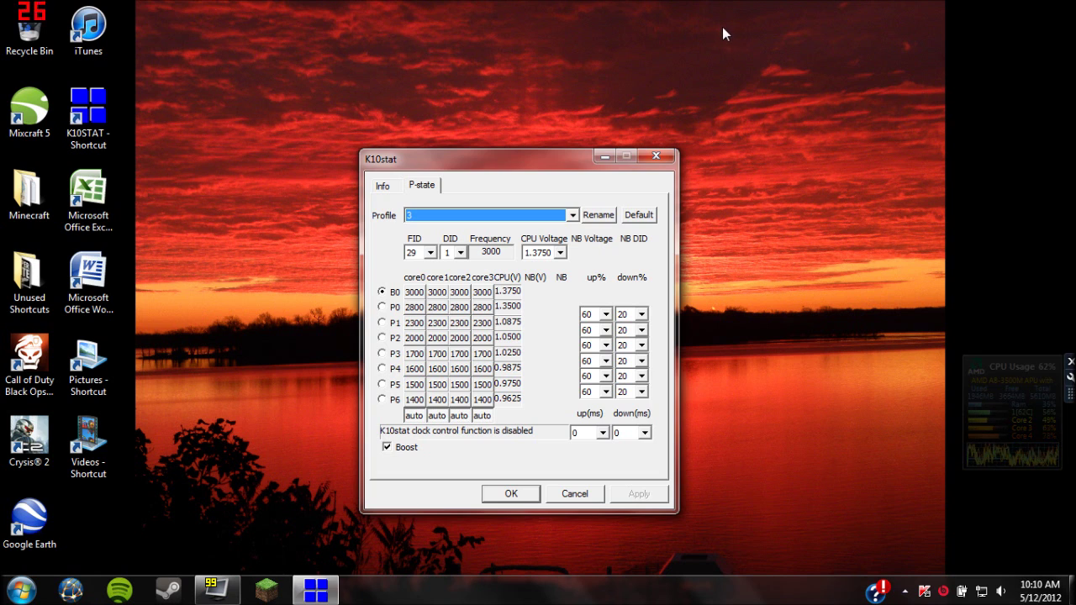
# Rearrange windows on screen while profile 3 stays applied with Boost enabled
pyautogui.moveTo(722, 27); pyautogui.dragTo(939, 182)
pyautogui.moveTo(1005, 447)
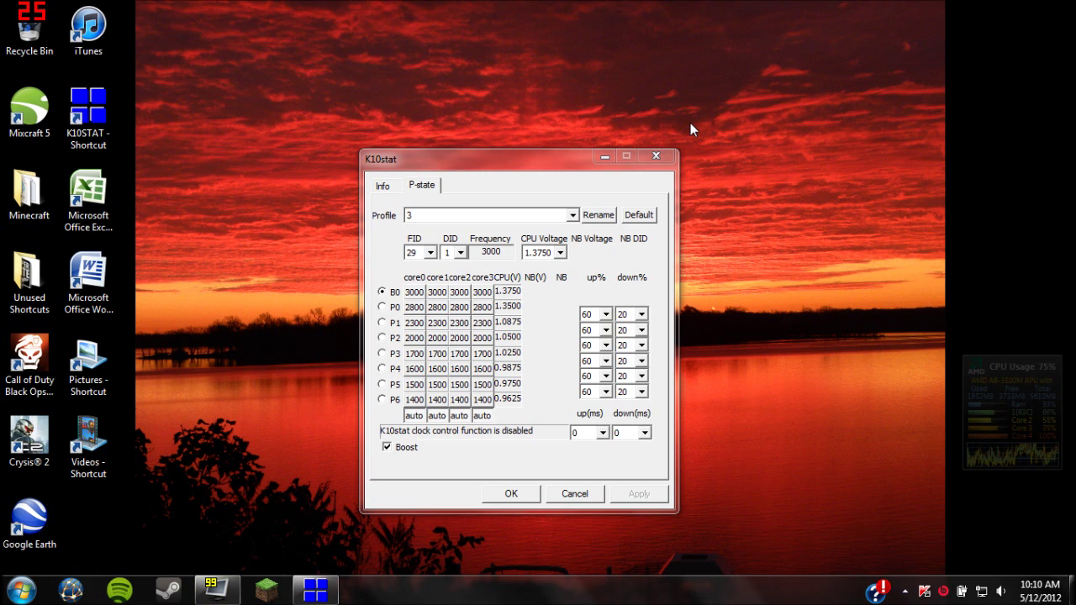
pyautogui.moveTo(97, 521); pyautogui.dragTo(10, 42)
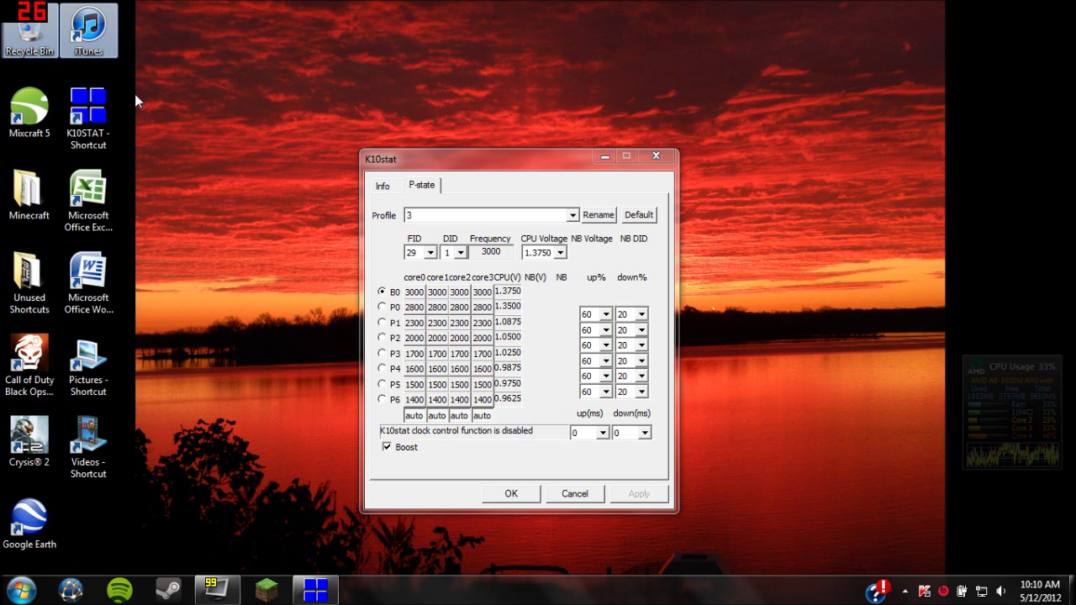
# Box-select the desktop icon rows one by one, from the top row down to Crysis and Videos
pyautogui.moveTo(137, 96); pyautogui.dragTo(17, 118)
pyautogui.moveTo(189, 172); pyautogui.dragTo(45, 206)
pyautogui.moveTo(172, 271); pyautogui.dragTo(21, 295)
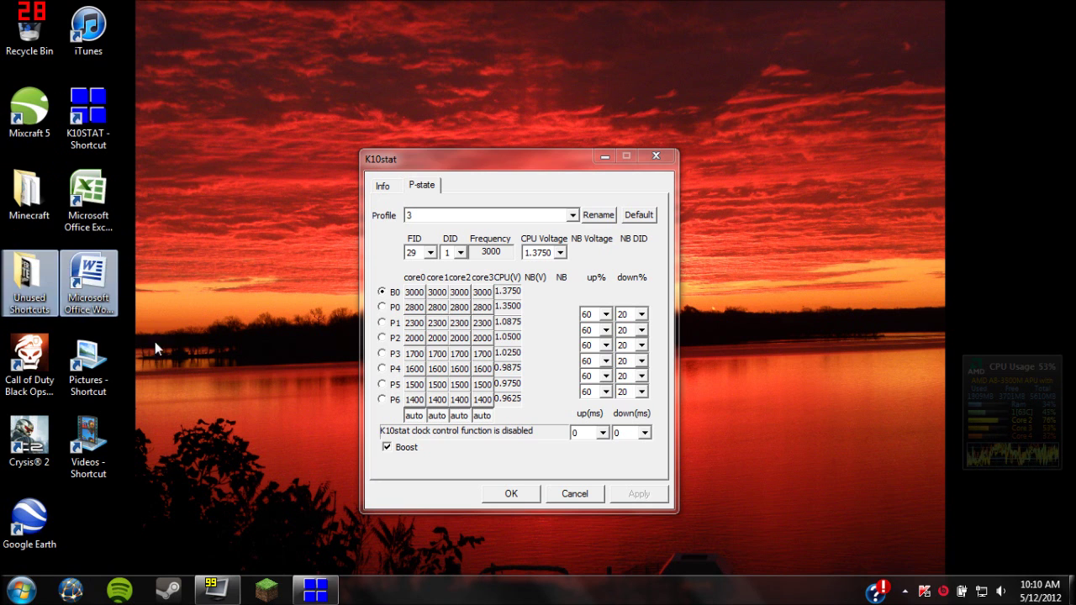
pyautogui.moveTo(160, 341); pyautogui.dragTo(25, 387)
pyautogui.moveTo(168, 420); pyautogui.dragTo(25, 462)
# Box-select larger groups of desktop icons, including K10STAT, Word, Pictures and Google Earth
pyautogui.moveTo(129, 526); pyautogui.dragTo(25, 437)
pyautogui.moveTo(180, 397); pyautogui.dragTo(130, 203)
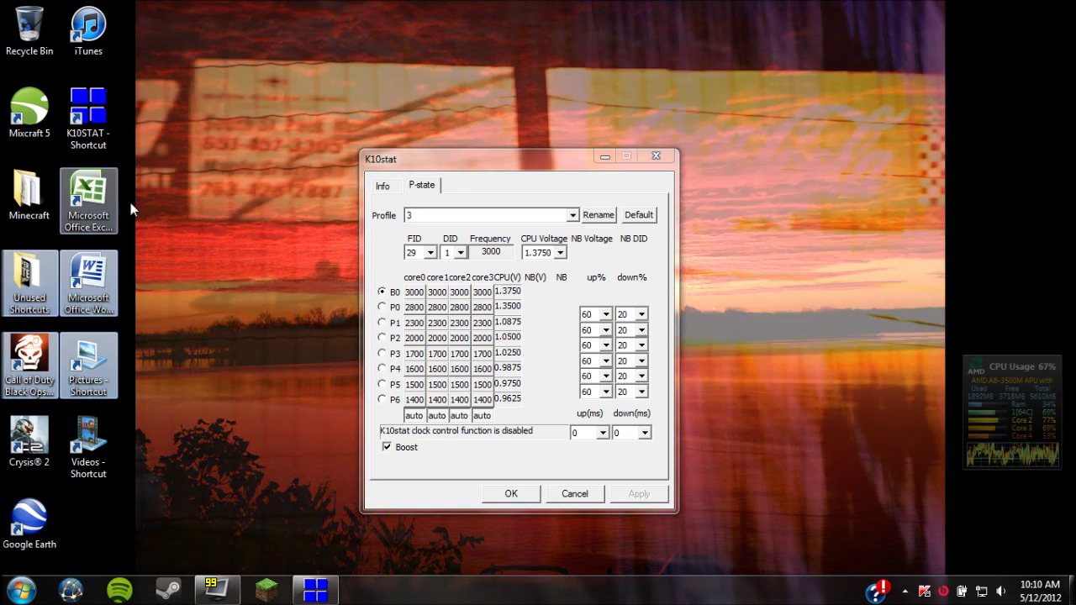
pyautogui.moveTo(126, 240); pyautogui.dragTo(4, 21)
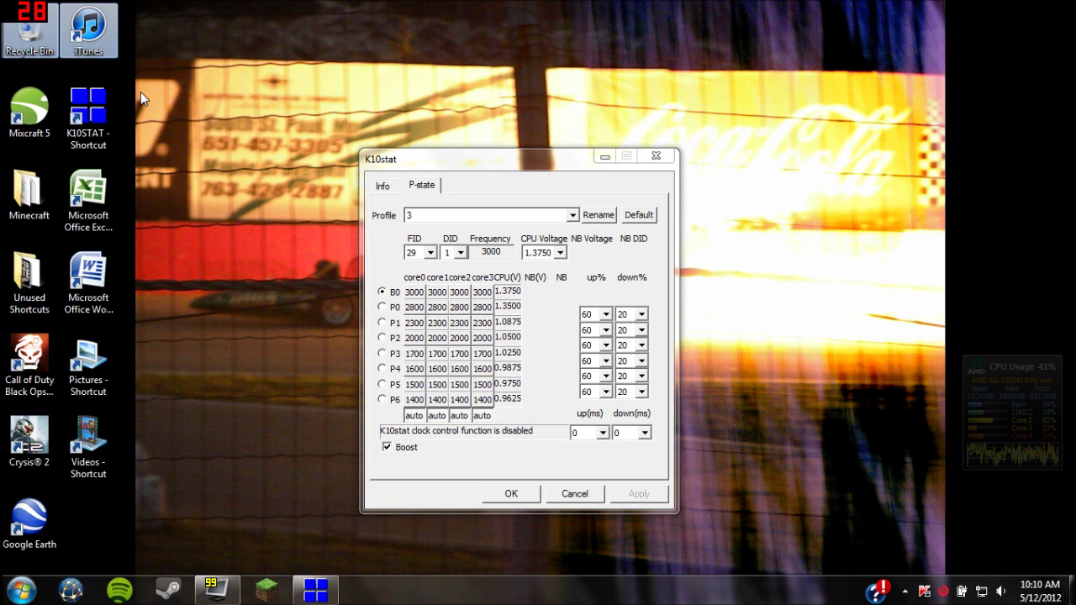
pyautogui.moveTo(123, 95); pyautogui.dragTo(12, 206)
pyautogui.moveTo(145, 252); pyautogui.dragTo(4, 392)
pyautogui.moveTo(101, 528); pyautogui.dragTo(36, 432)
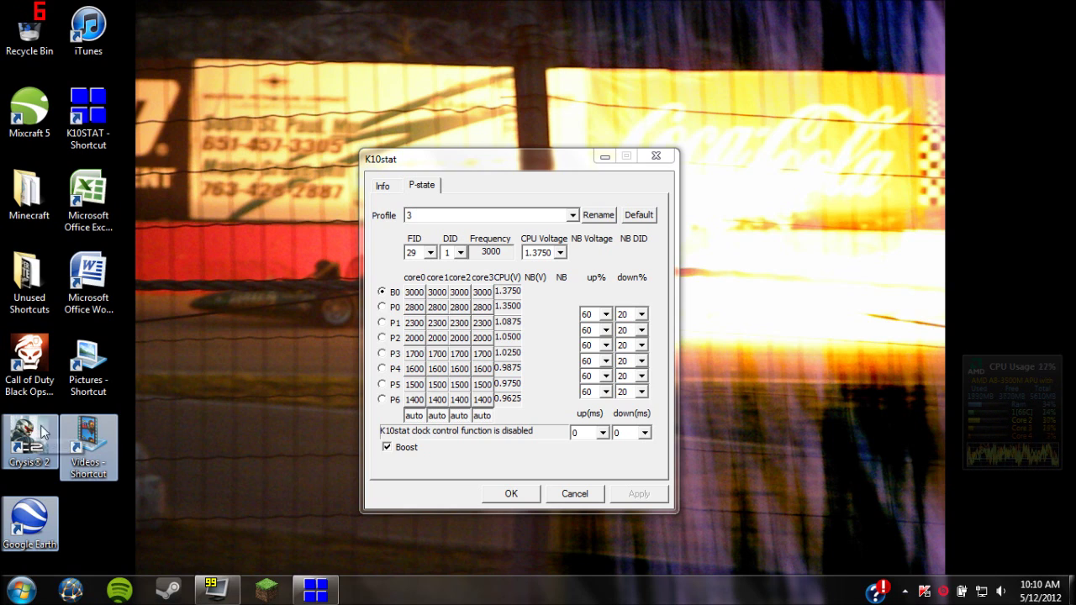
# Review the CPU details on the Info page, then accept profile 3 and close K10stat
pyautogui.click(628, 499)
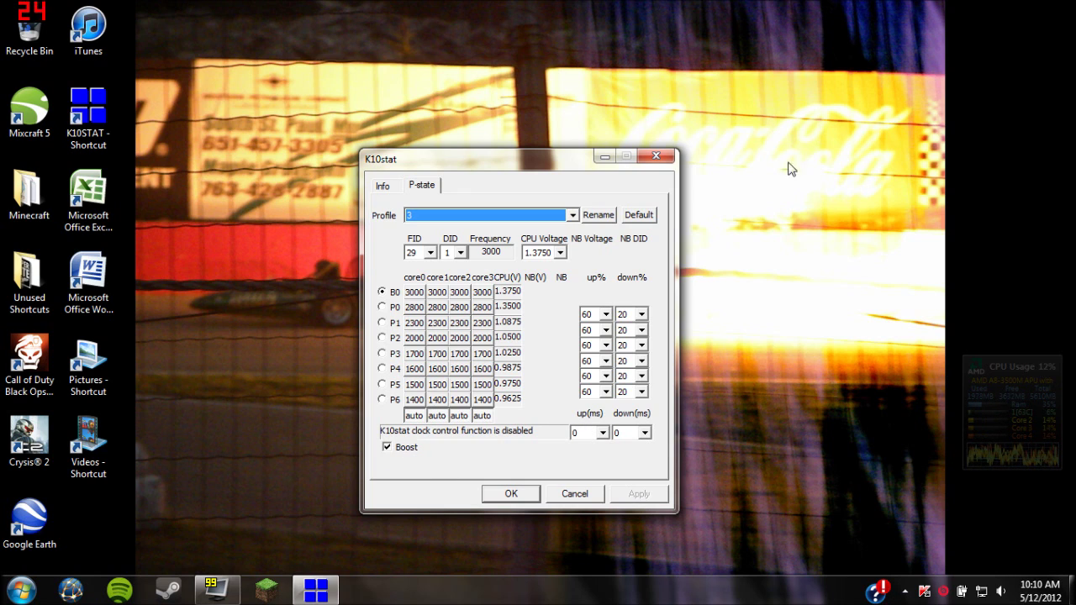
pyautogui.click(392, 187)
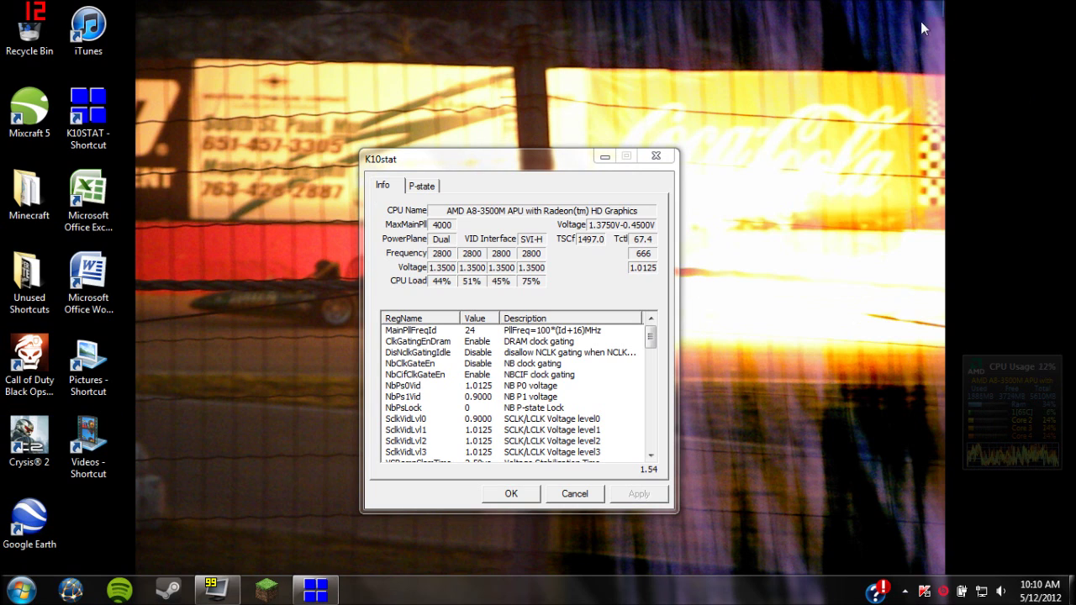
pyautogui.moveTo(816, 105); pyautogui.dragTo(694, 163)
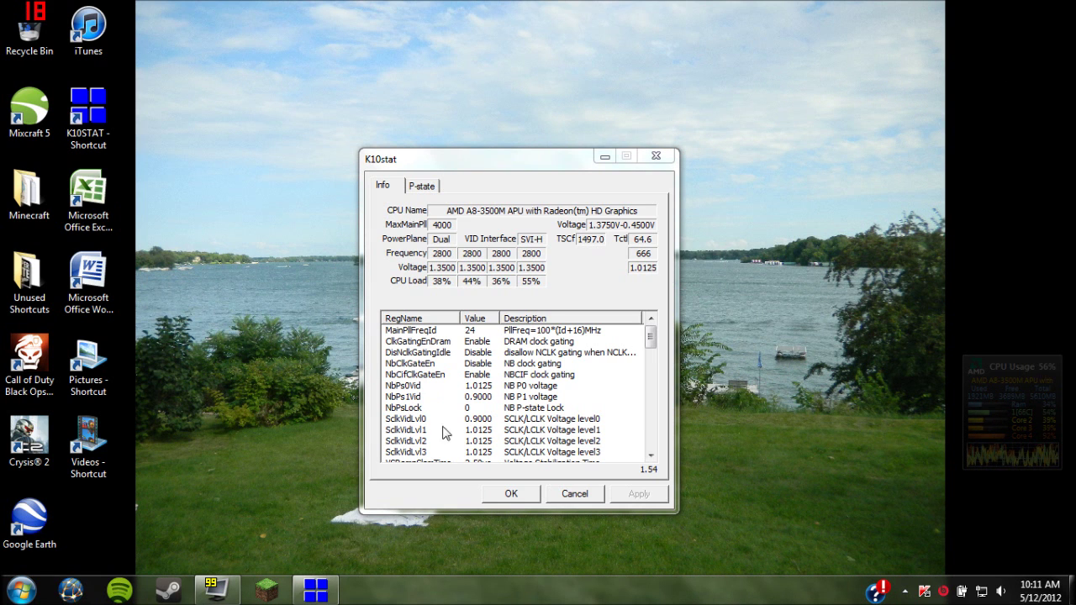
pyautogui.click(511, 496)
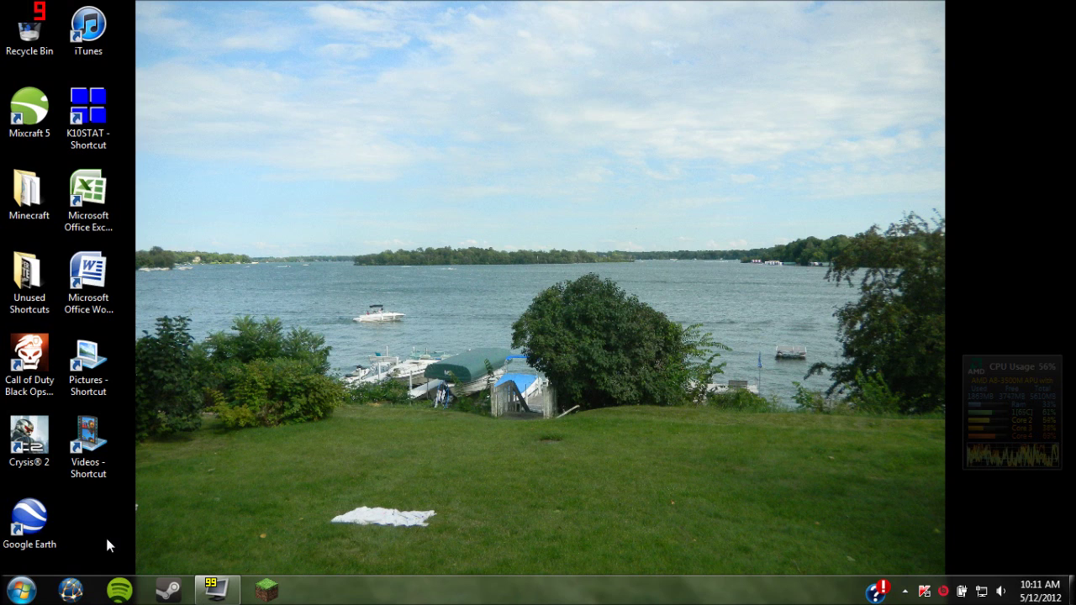
# Bring up Prime95 from the taskbar to run its four-worker torture test
pyautogui.moveTo(1020, 426)
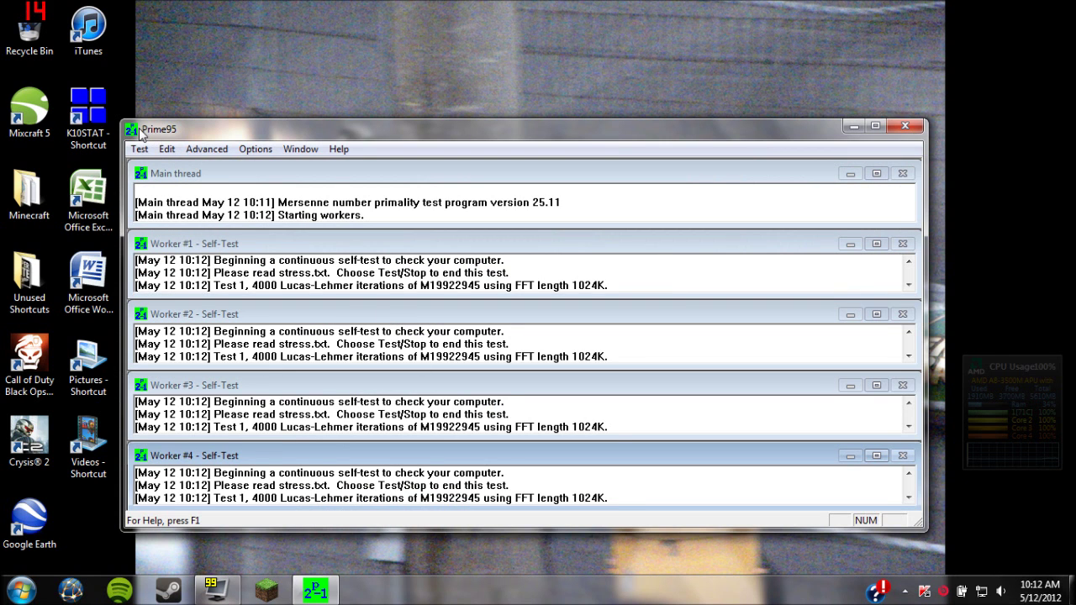
pyautogui.moveTo(139, 128); pyautogui.dragTo(148, 116)
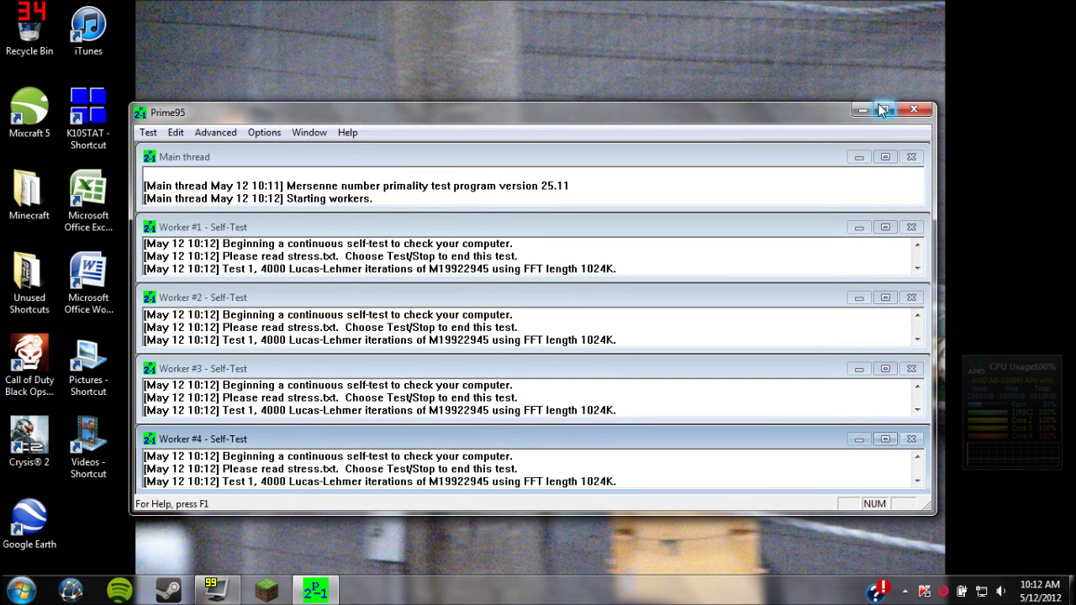
pyautogui.moveTo(1026, 463)
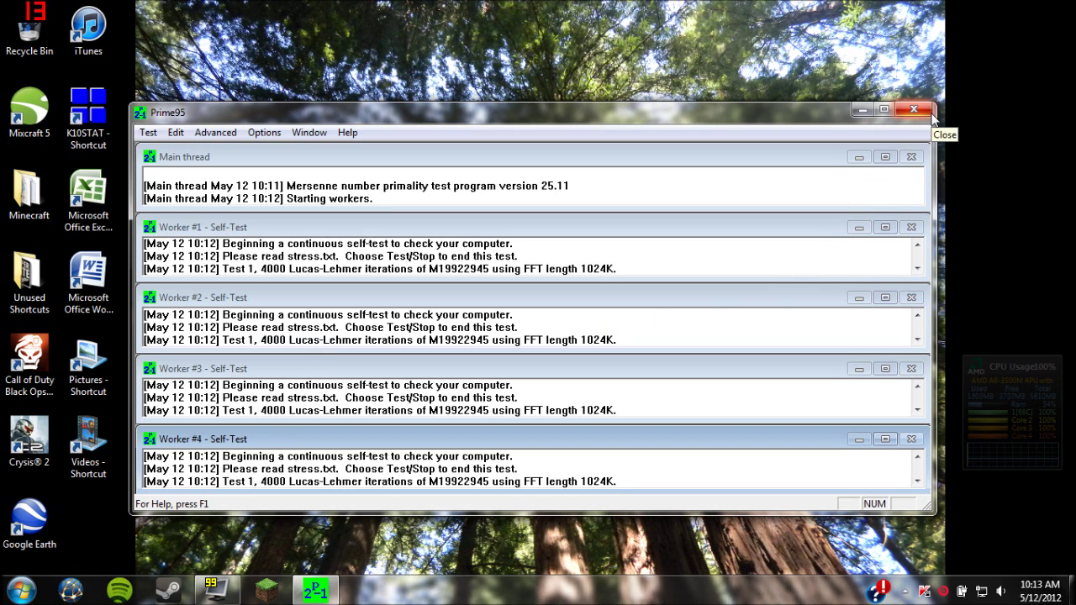
pyautogui.moveTo(1041, 433)
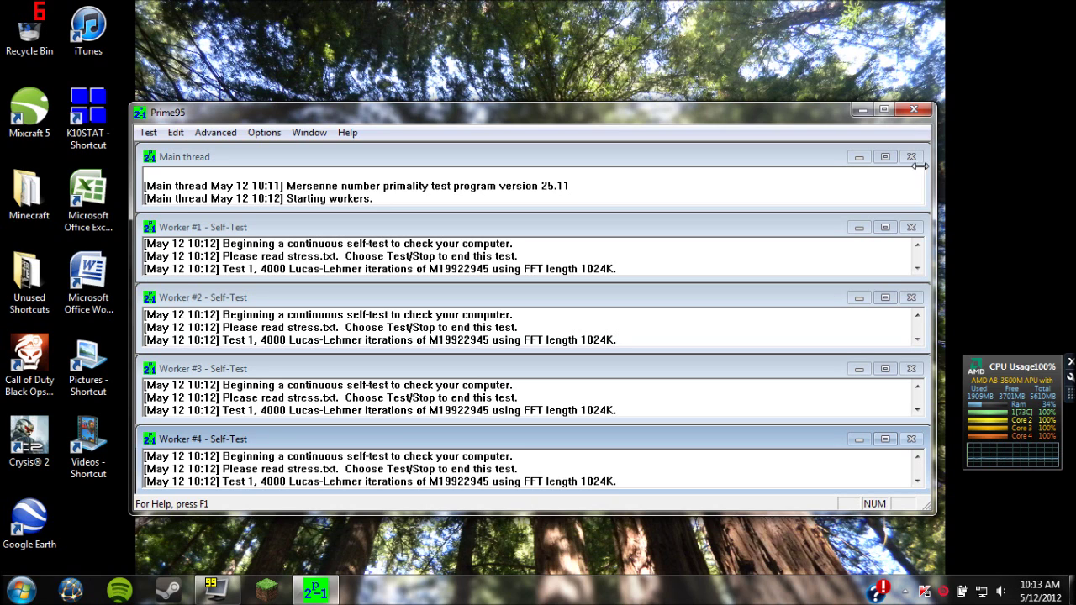
pyautogui.moveTo(811, 118); pyautogui.dragTo(389, 118)
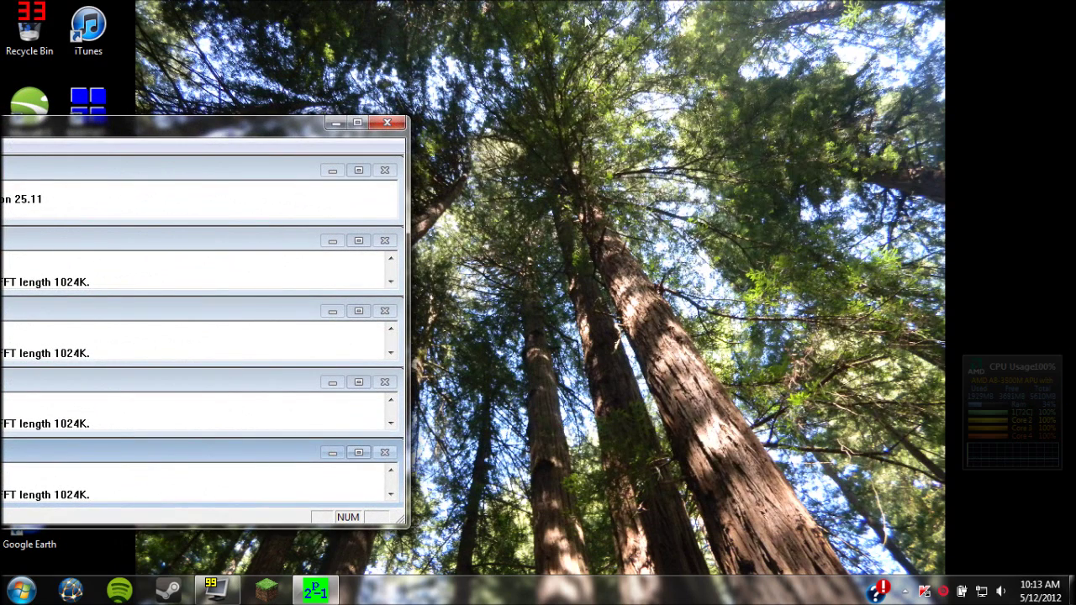
pyautogui.moveTo(584, 15); pyautogui.dragTo(924, 217)
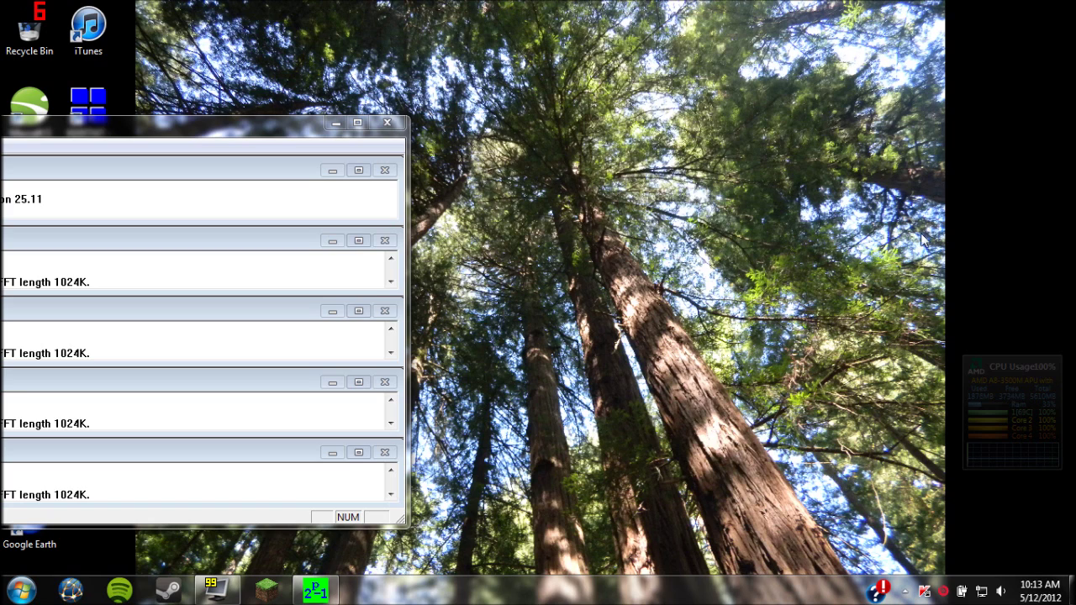
pyautogui.moveTo(581, 336); pyautogui.dragTo(845, 517)
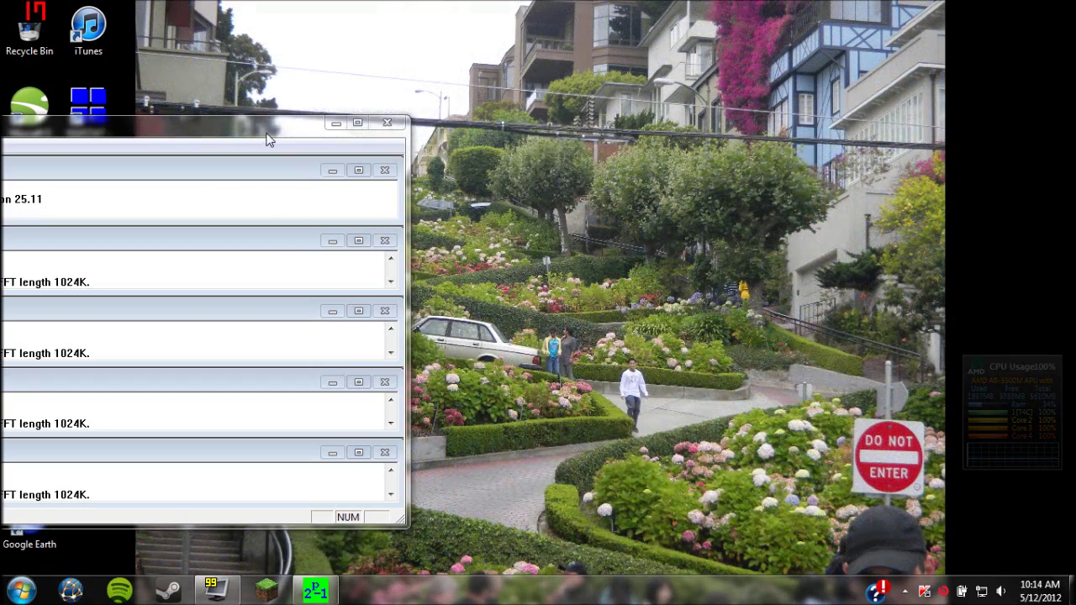
pyautogui.moveTo(268, 140); pyautogui.dragTo(751, 153)
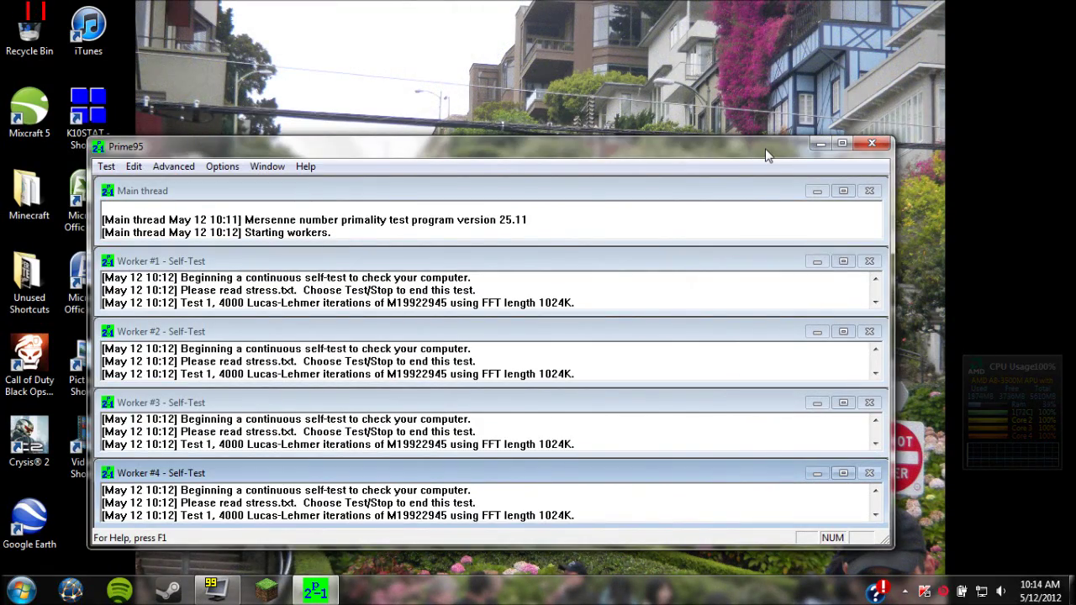